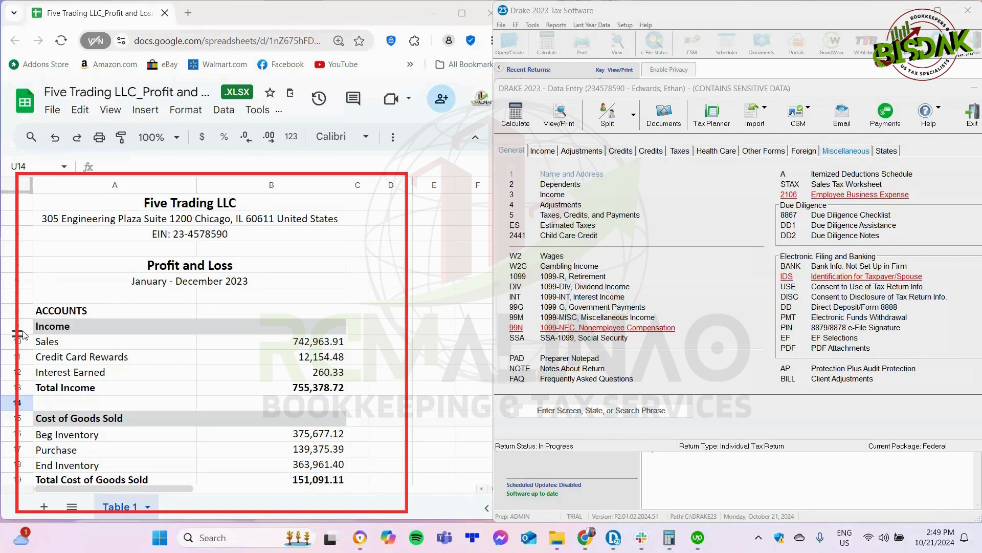
Step: Open the Schedule C Self-Employed Income screen from the return's income forms and reposition its window so the whole form fits
click(543, 154)
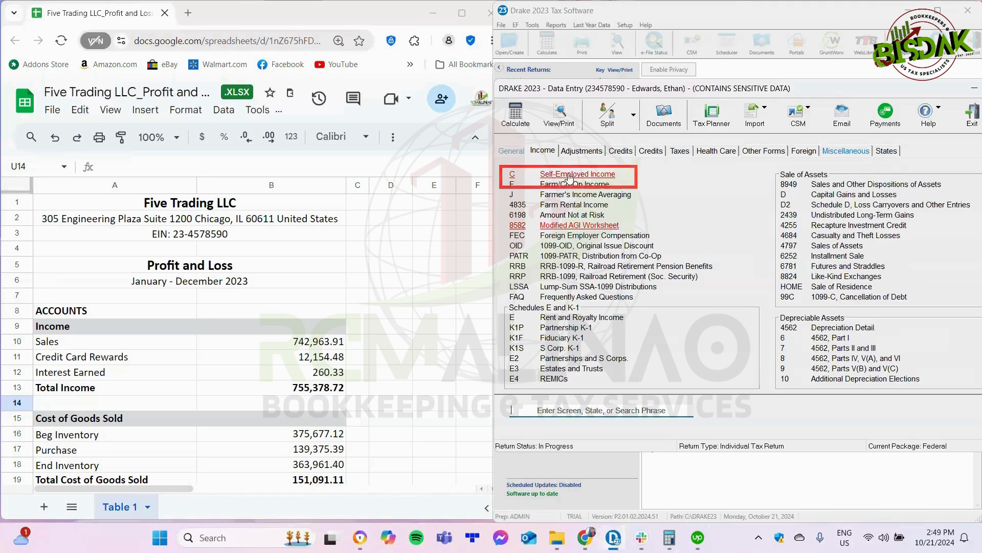
click(569, 176)
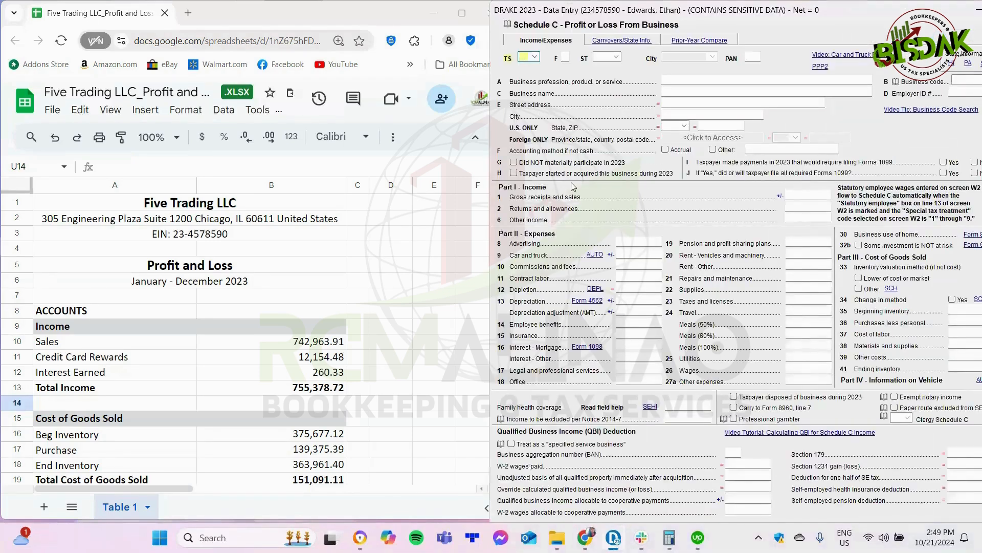
drag(700, 19, 650, 19)
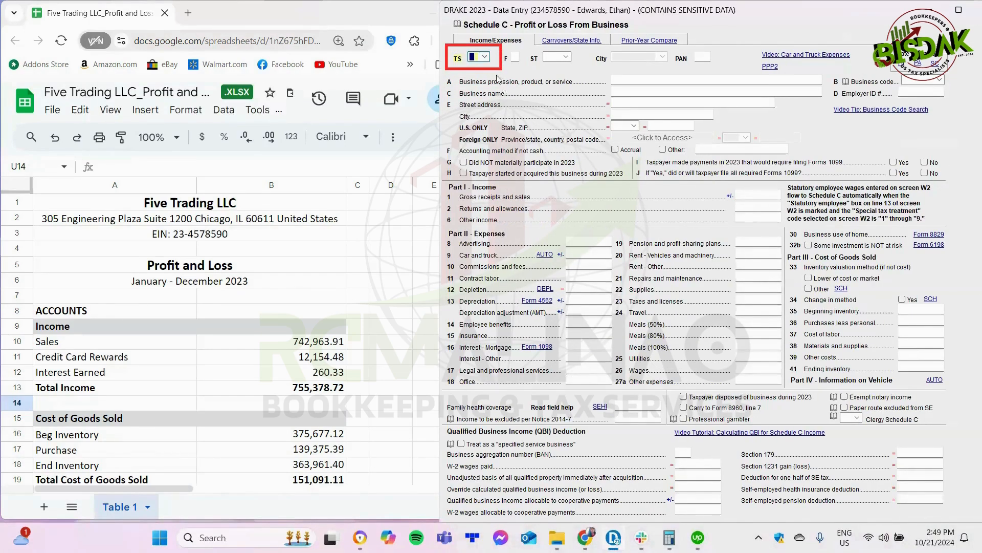
Step: Assign this Schedule C to the primary taxpayer (T) and set its state to IL
click(484, 56)
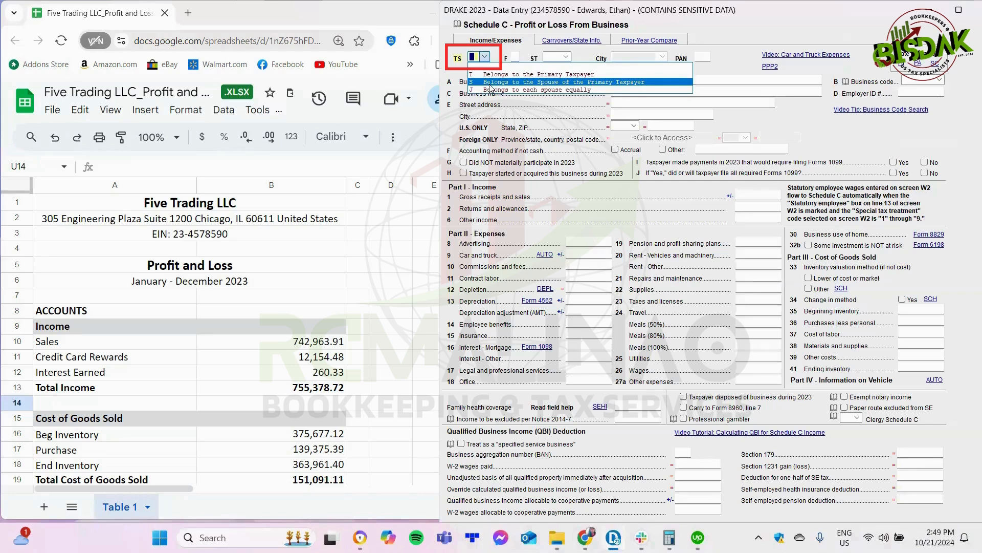
click(504, 75)
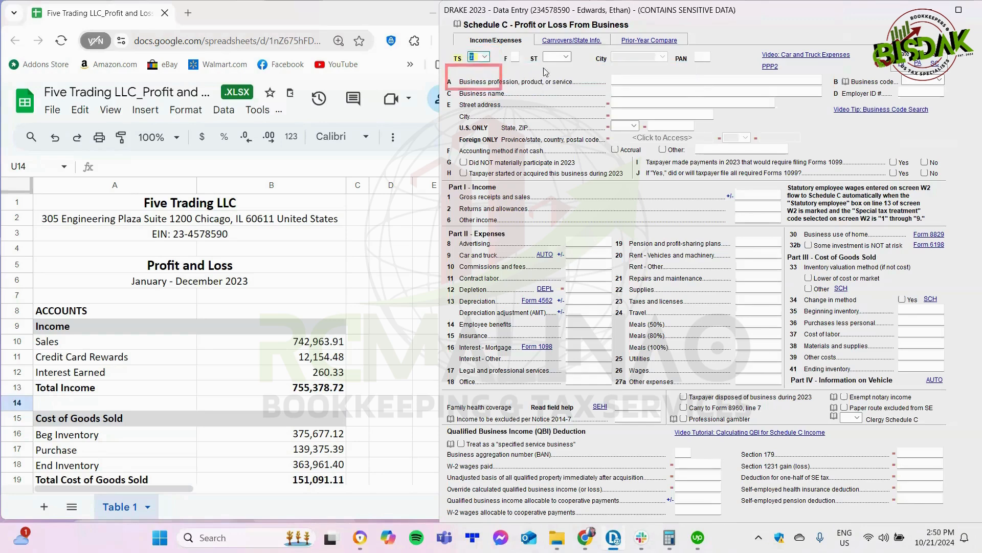
click(554, 58)
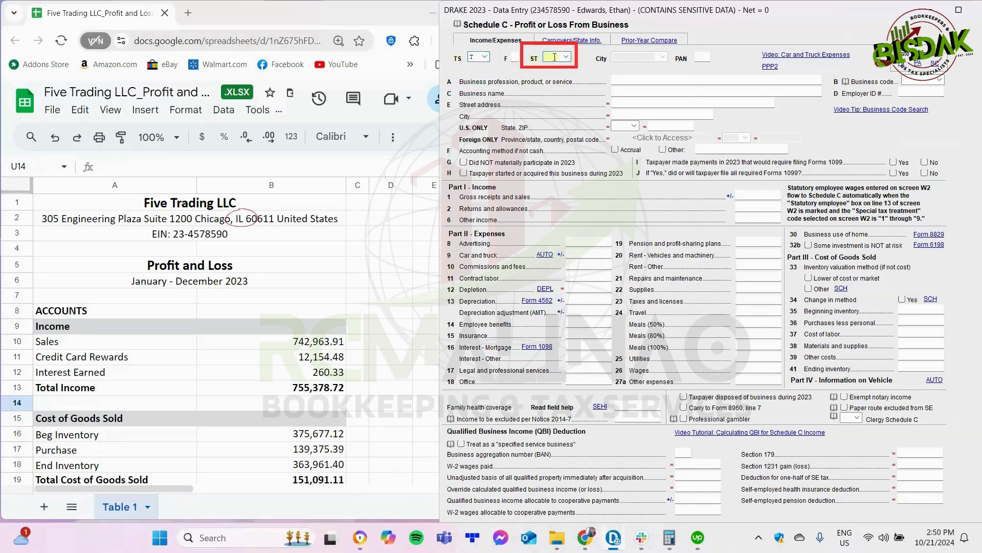
text(IL)
key(Tab)
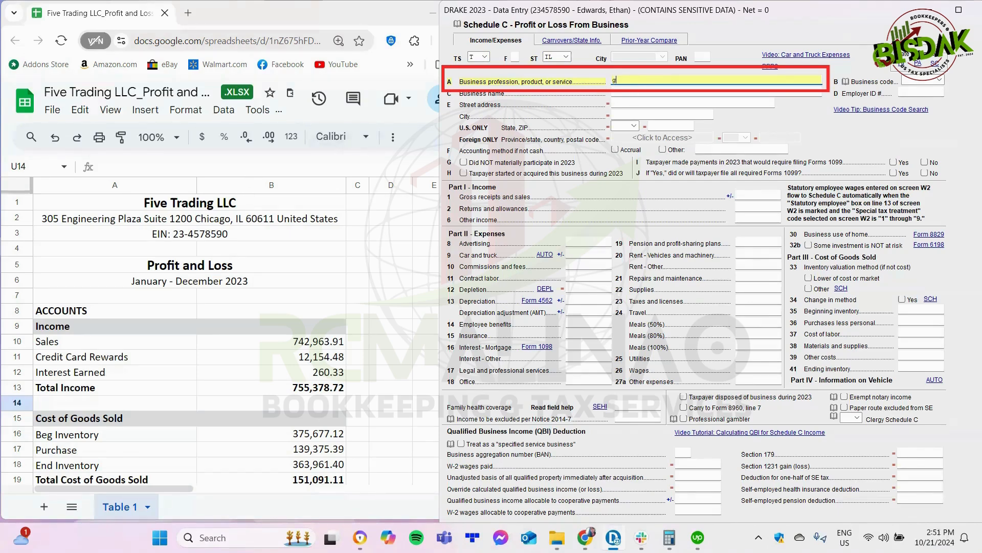
Step: Enter GENERAL MERCHANDISE as the business profession and Five Trading LLC as the business name
key(BackSpace)
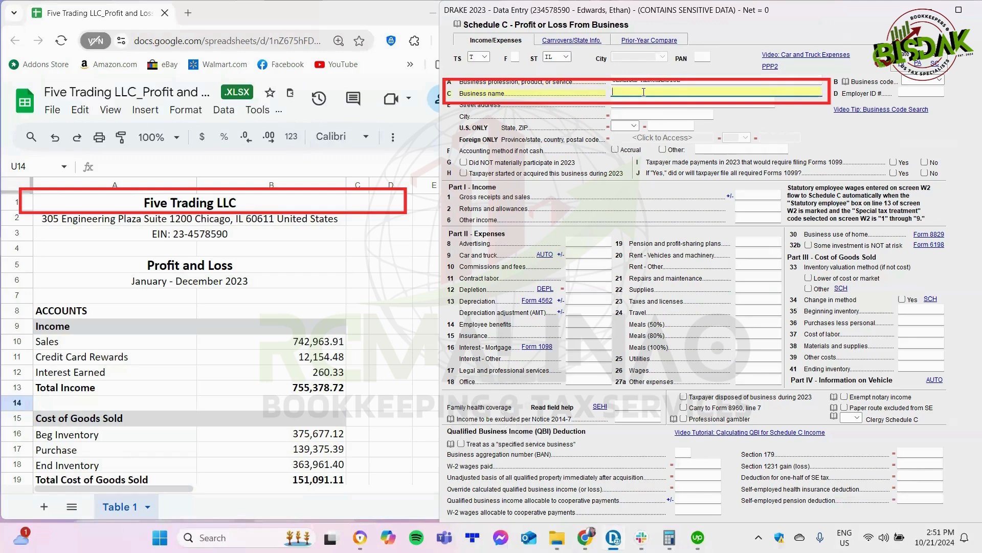
text(Five)
text(Trading LLC)
key(Tab)
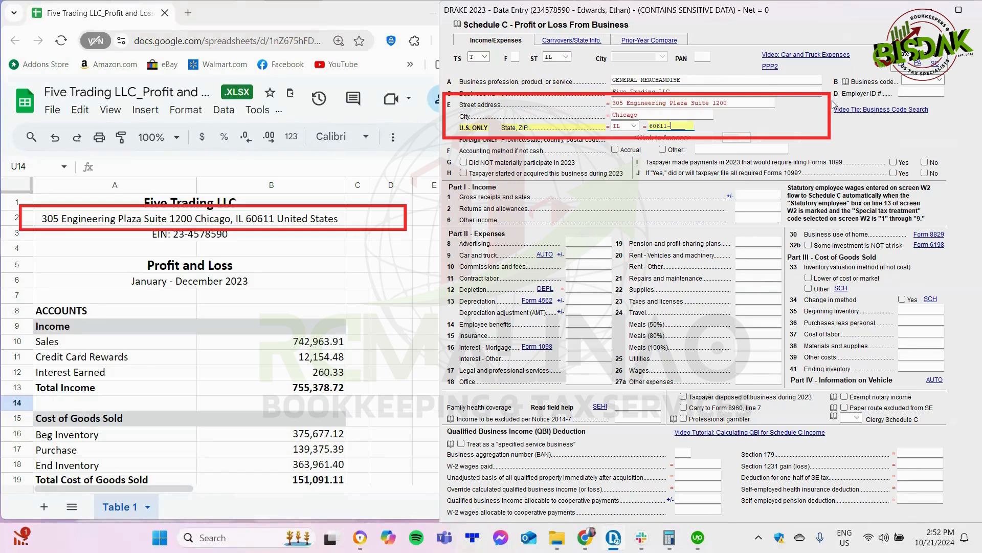
Step: Find and choose business code 455000, General merchandise retailers, for Schedule C line B
click(940, 82)
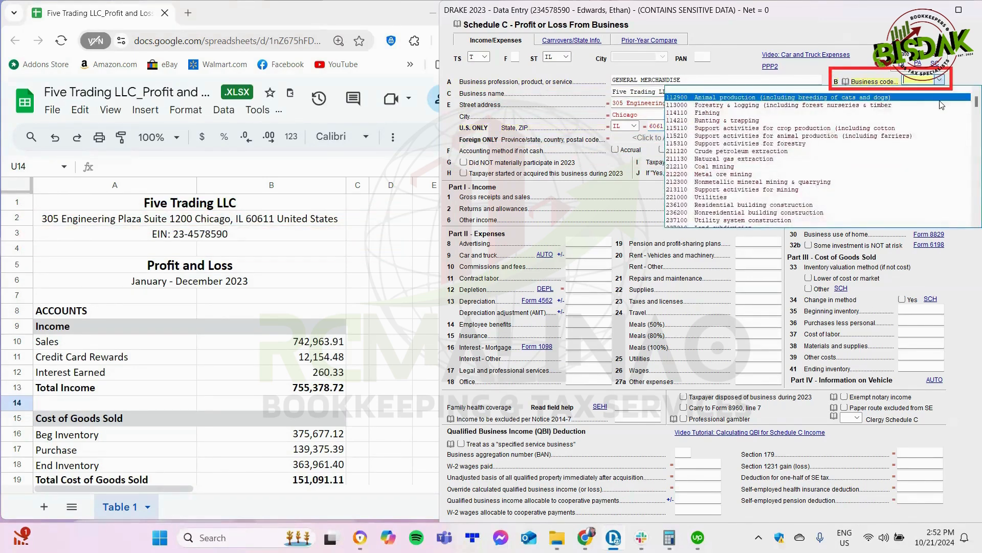
scroll(939, 125, down, 5)
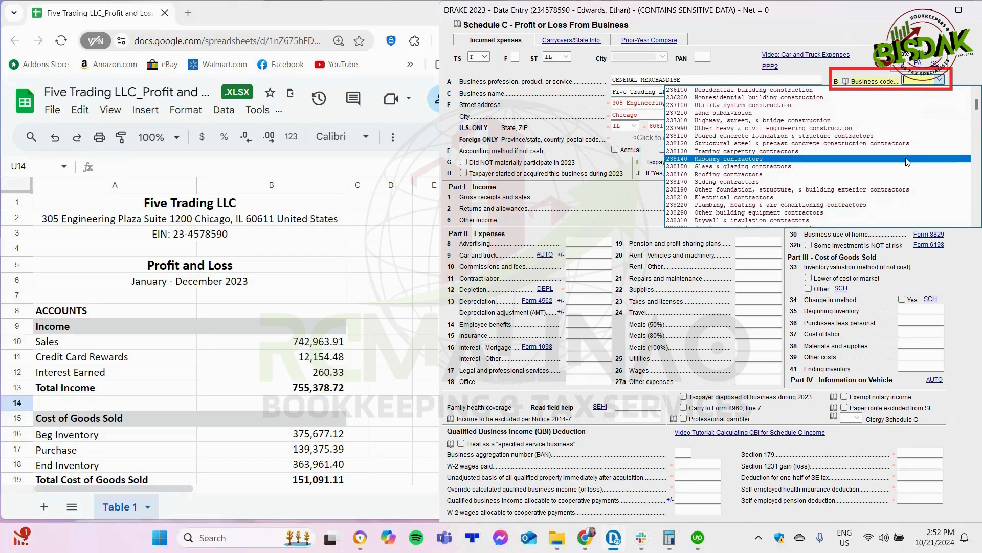
scroll(903, 149, up, 4)
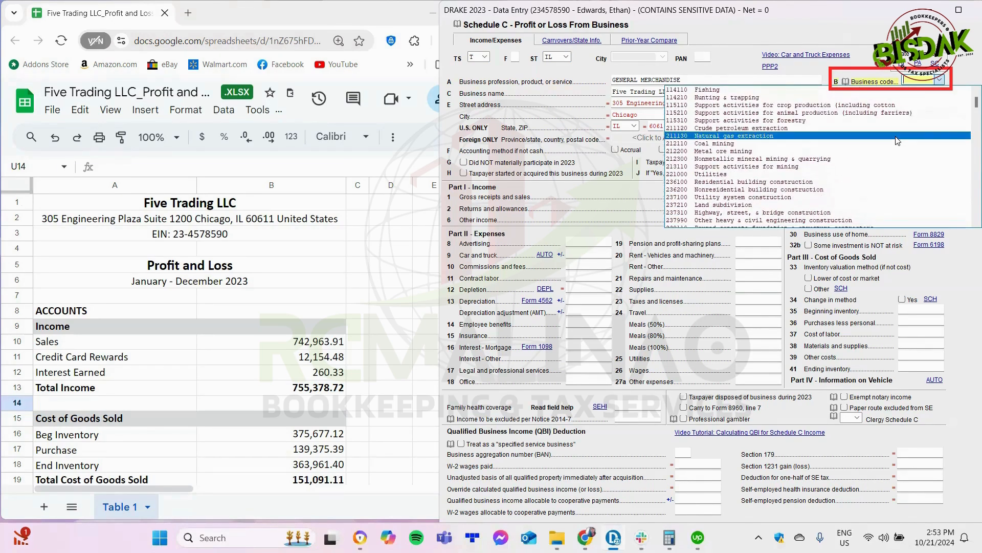
click(911, 80)
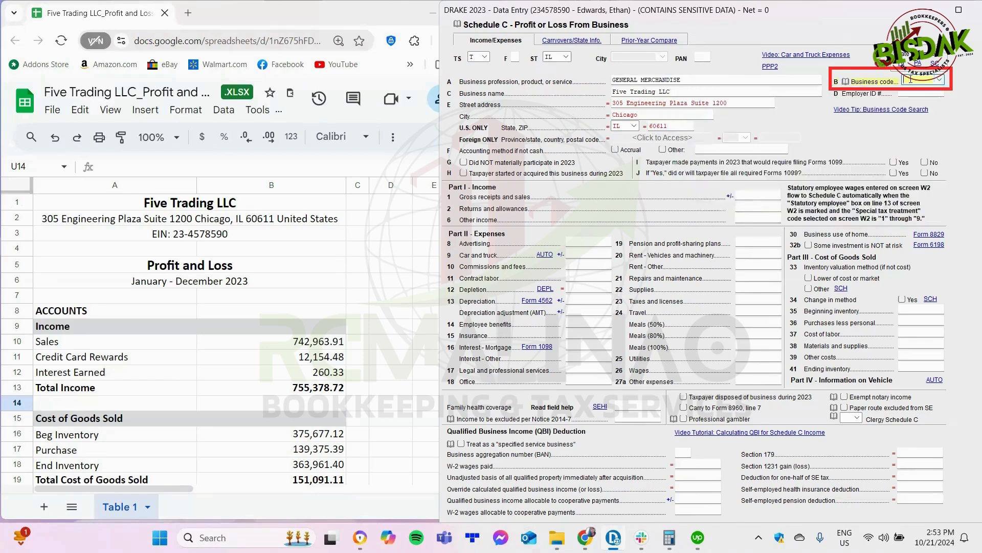
text(455000)
click(941, 82)
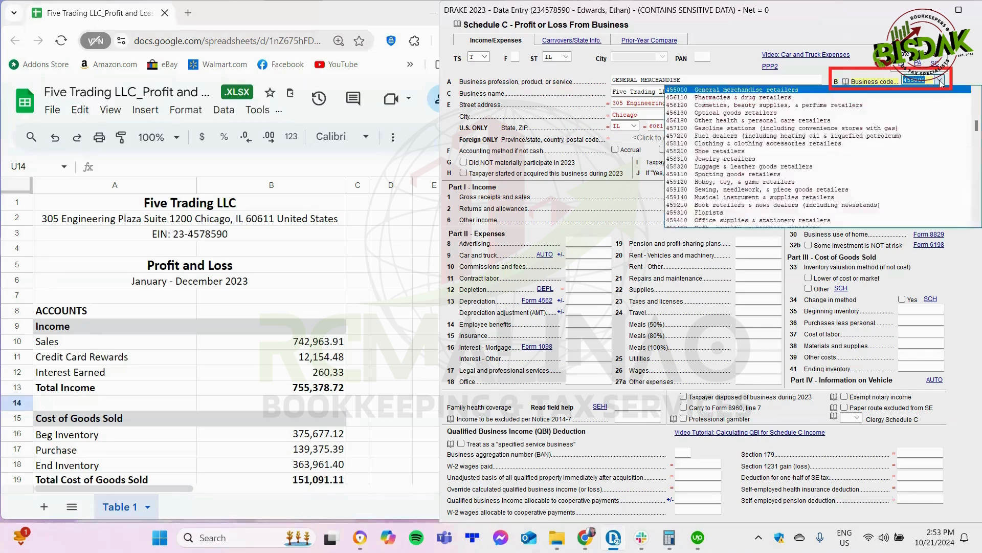
click(776, 91)
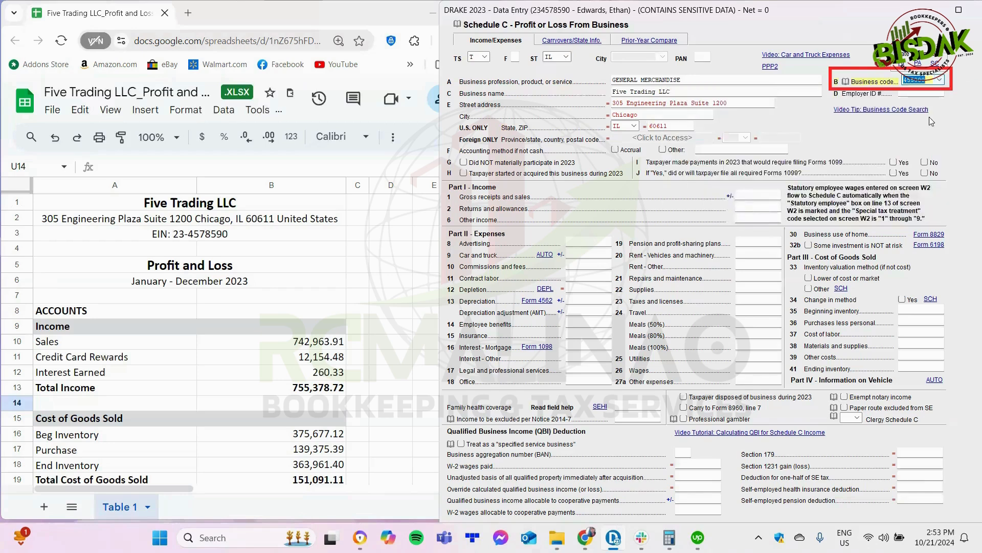
Step: Enter the business's employer ID number from the profit and loss sheet and mark the accounting method as Accrual
click(906, 93)
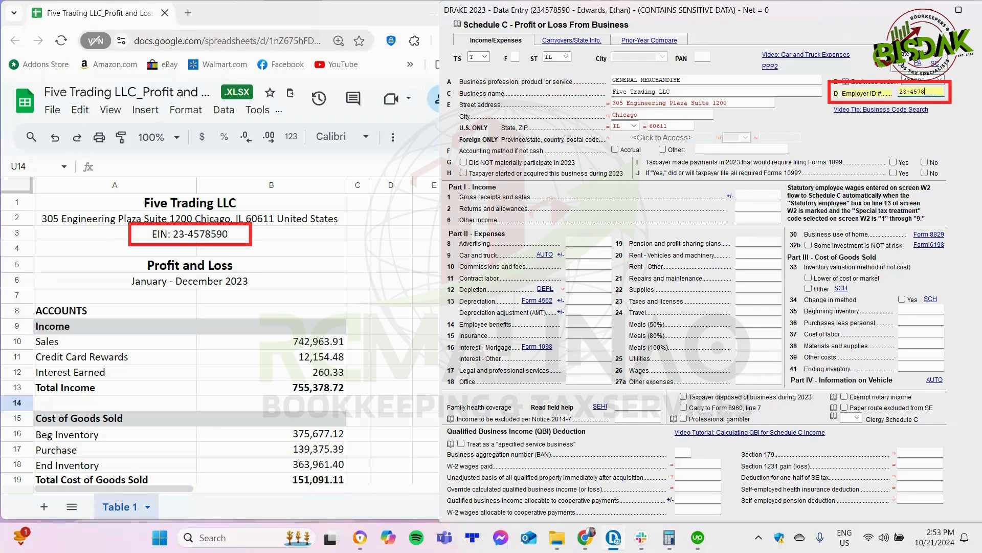
text(90)
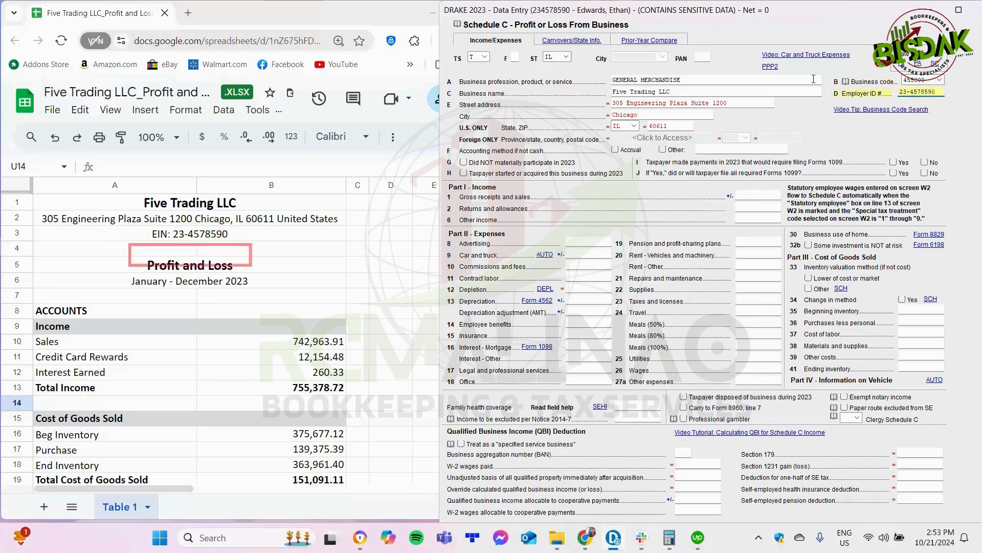
click(615, 150)
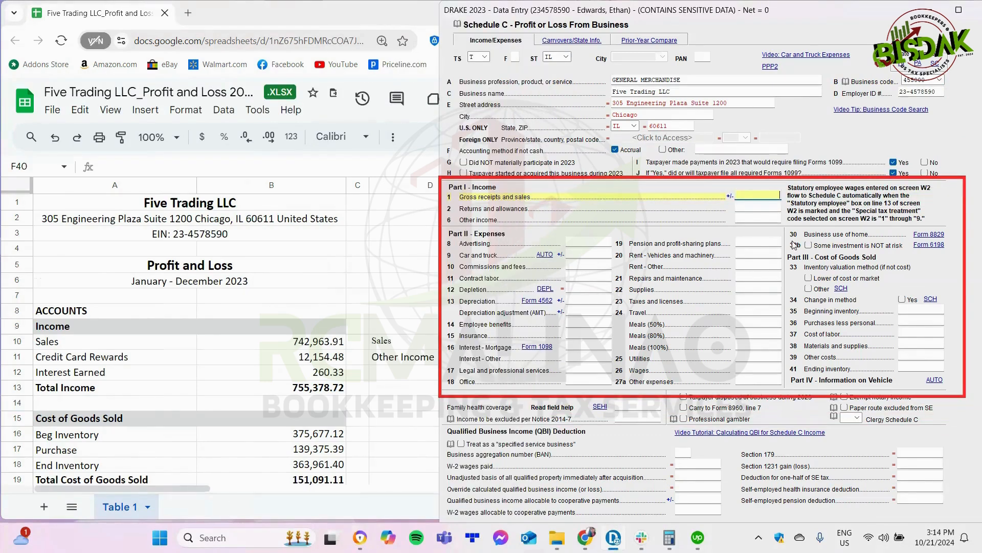
Step: Switch to the Google Sheets profit and loss and examine how its income accounts are grouped into Sales and Other Income
click(403, 379)
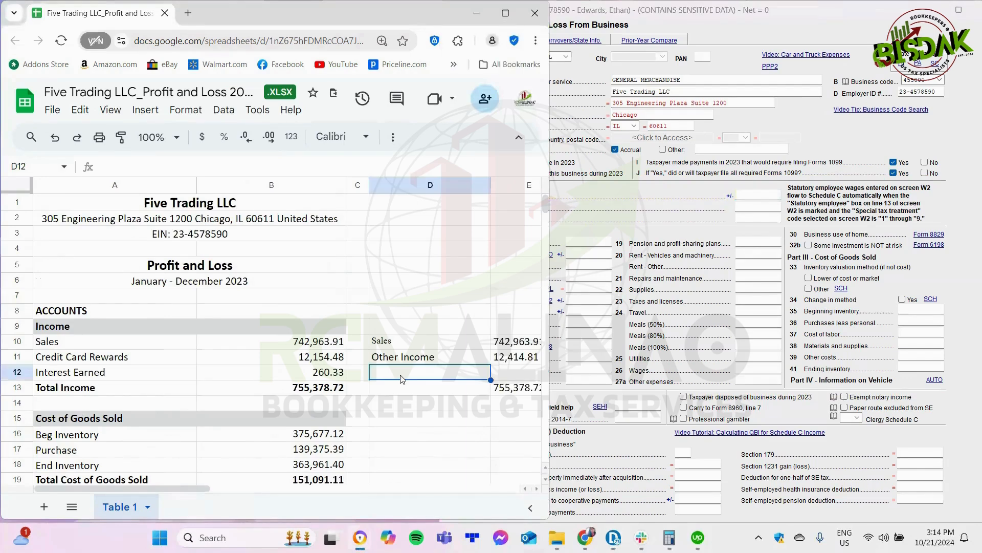
click(67, 346)
click(418, 347)
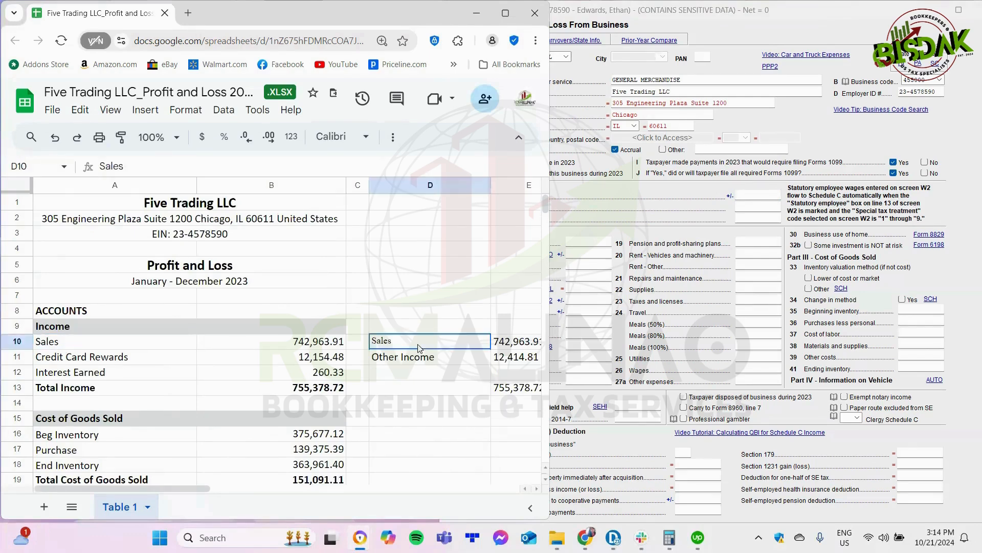
click(136, 358)
shift+click(141, 381)
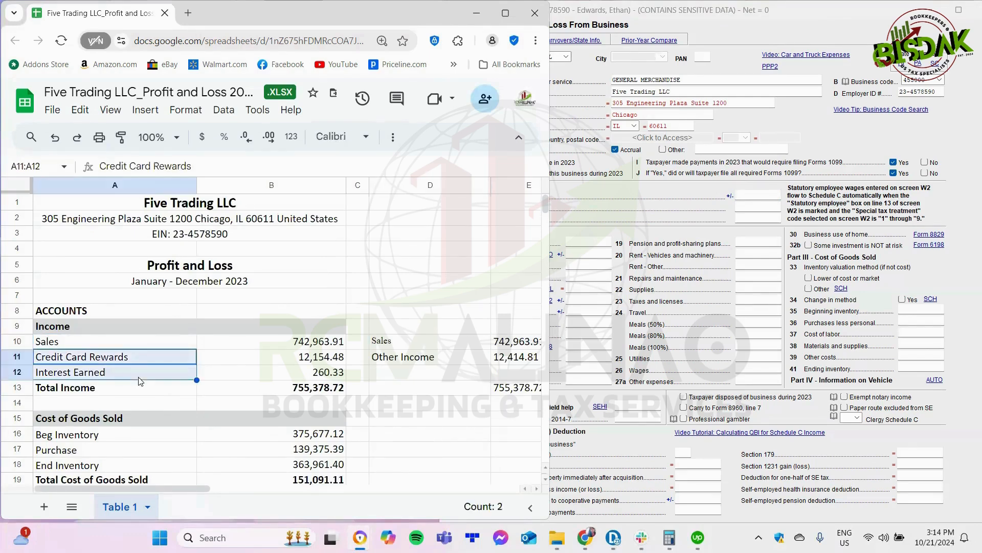
click(434, 362)
Step: Examine the Schedule C category assigned to each operating expense account in the profit and loss sheet
scroll(436, 372, down, 3)
scroll(439, 374, down, 3)
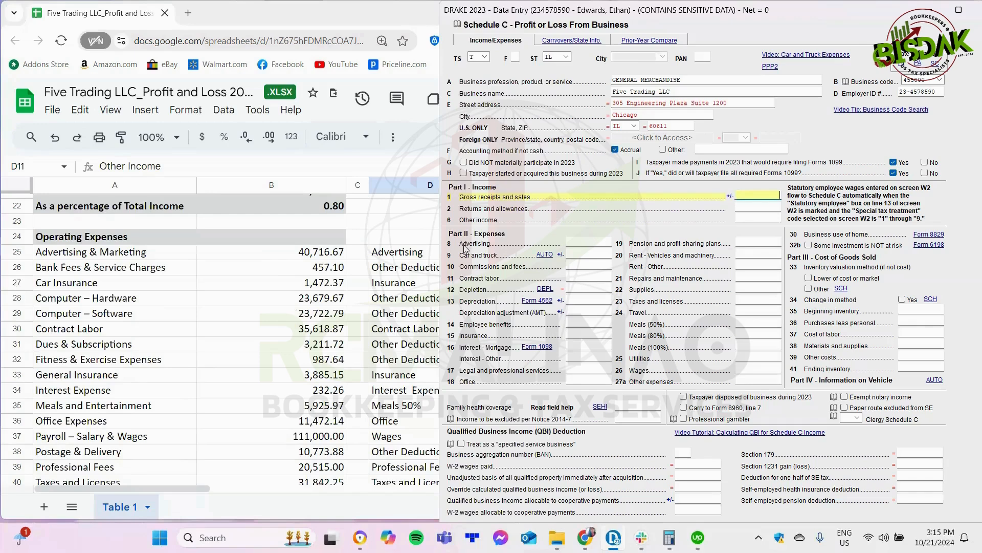
click(414, 255)
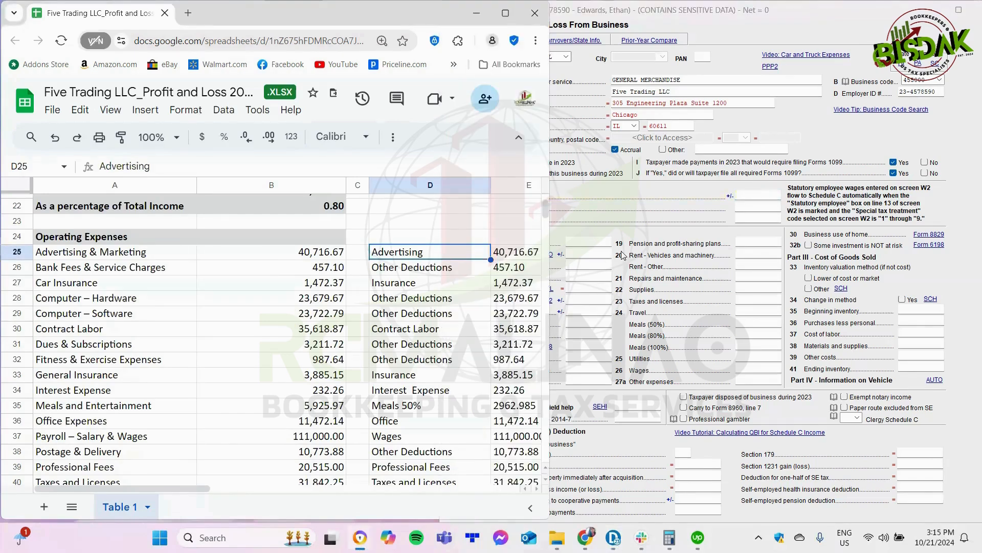
click(647, 247)
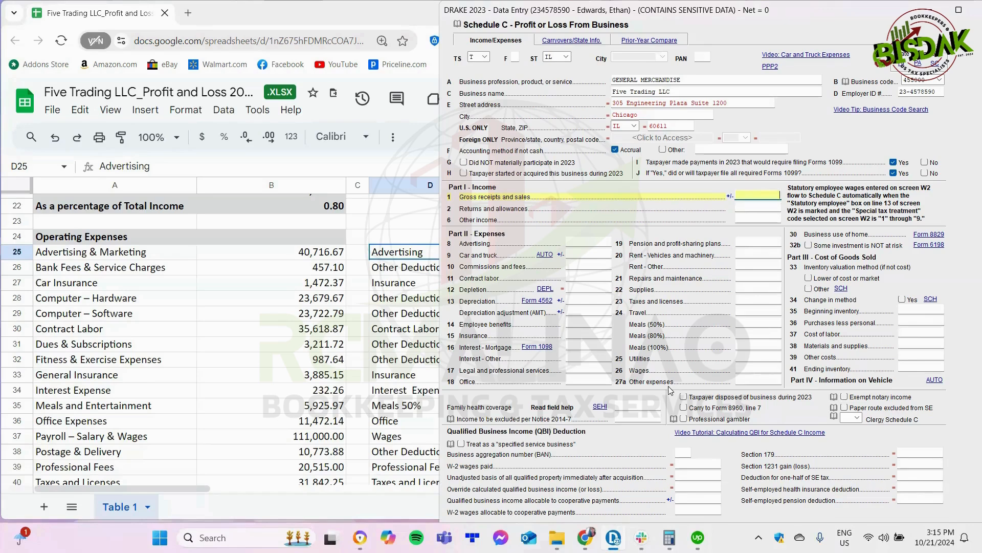
click(424, 331)
Step: Compare the sheet's Net Profit with the Net Income and Net Income per Books figures after the meals adjustment
scroll(520, 307, down, 7)
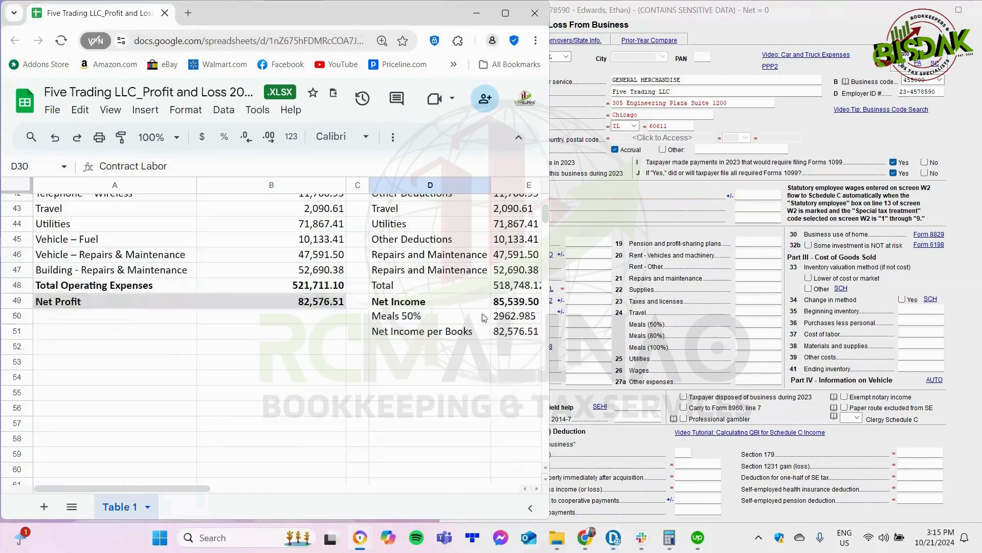
click(517, 302)
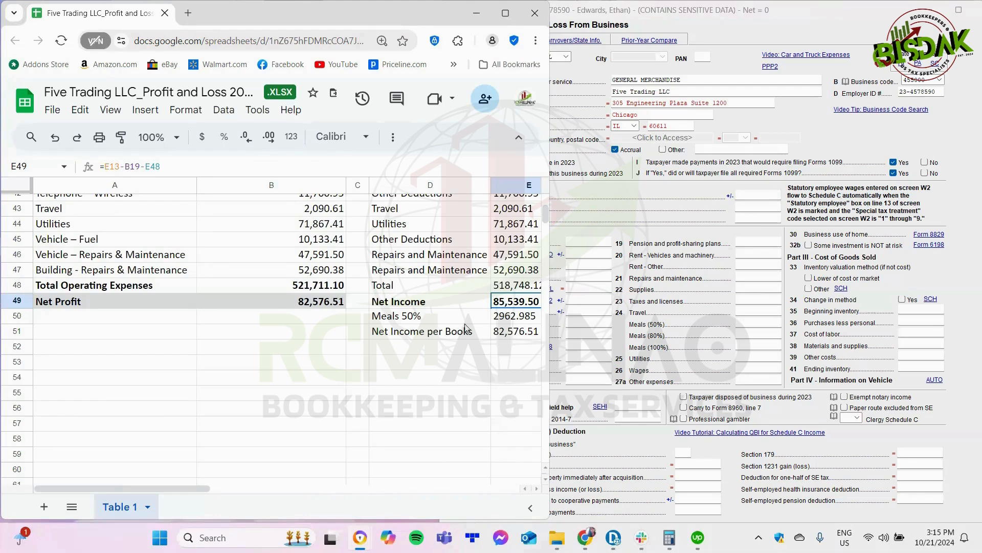
click(315, 302)
ctrl+click(516, 331)
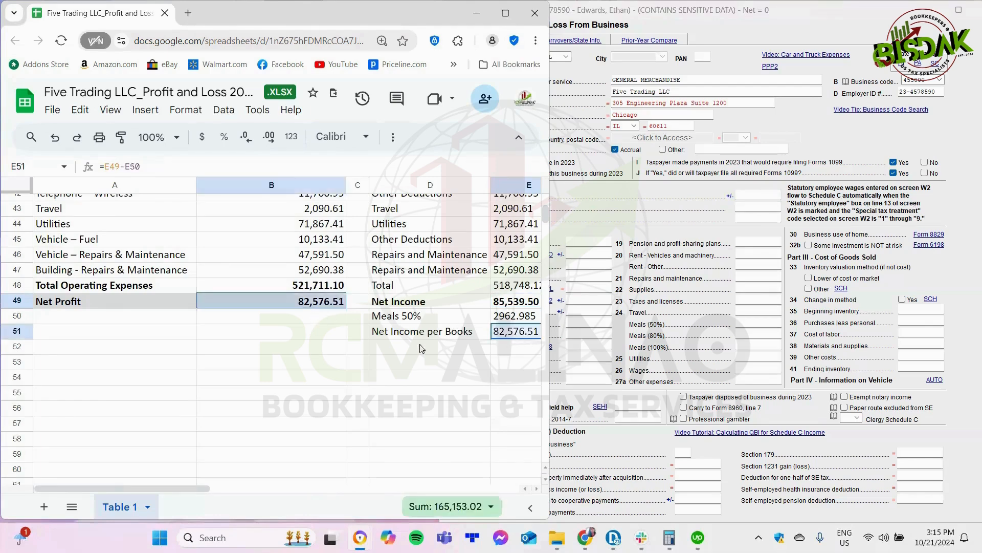
click(486, 348)
scroll(489, 348, up, 7)
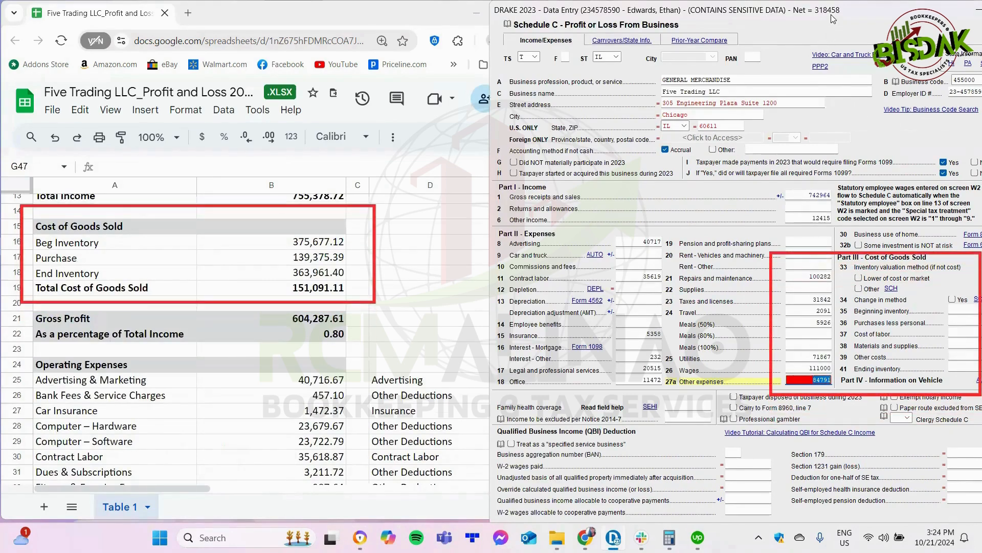
Step: Switch to Drake and enter 375677 as beginning inventory and 139375.39 as purchases under Part III, Cost of Goods Sold
drag(820, 19, 762, 23)
click(913, 313)
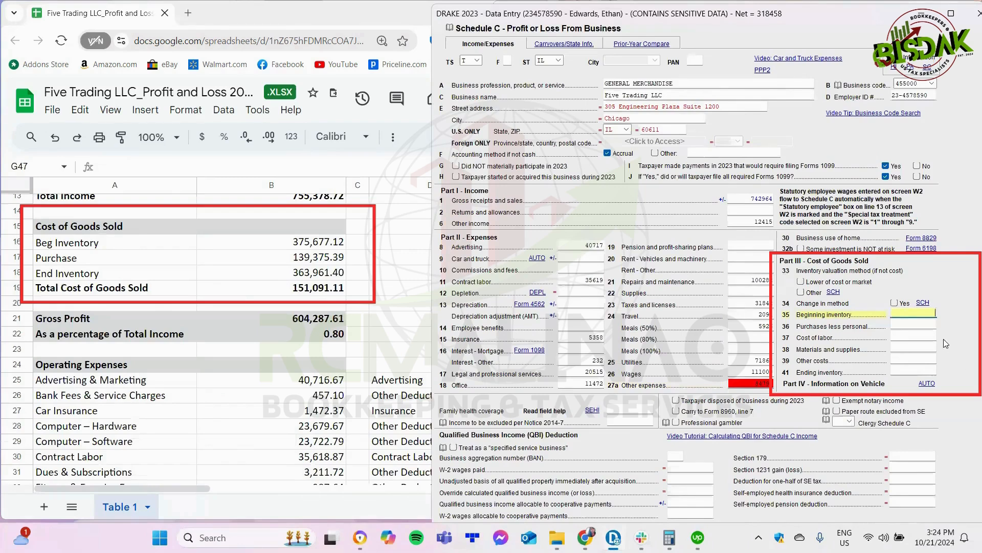
text(375677)
key(Tab)
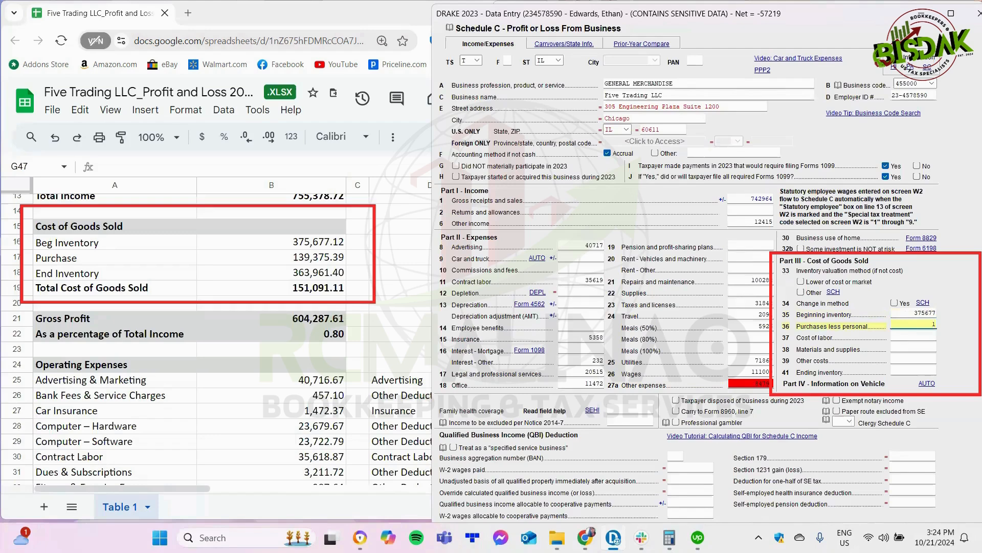
text(139375.39)
key(Tab)
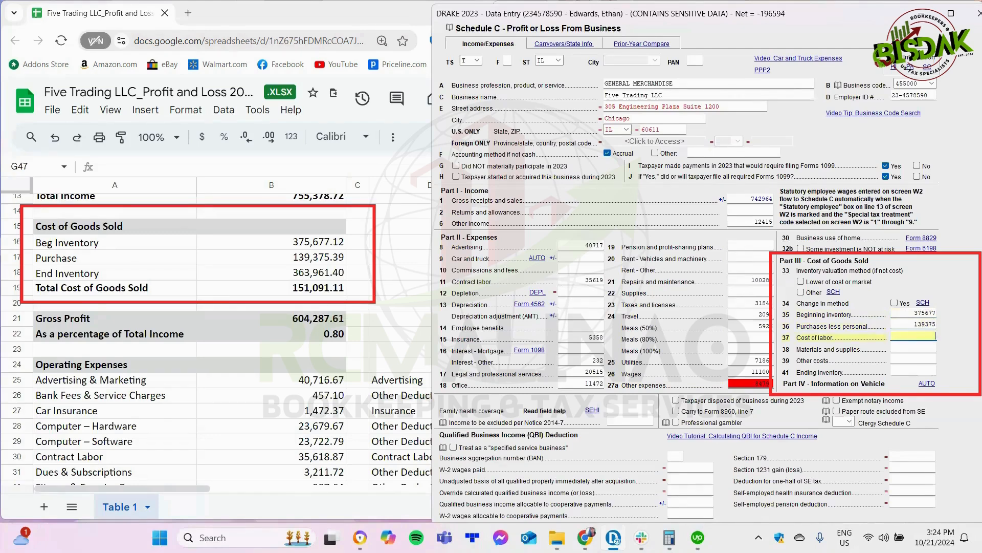
Step: Enter 363961.40 as the ending inventory on line 41 of Cost of Goods Sold
click(927, 370)
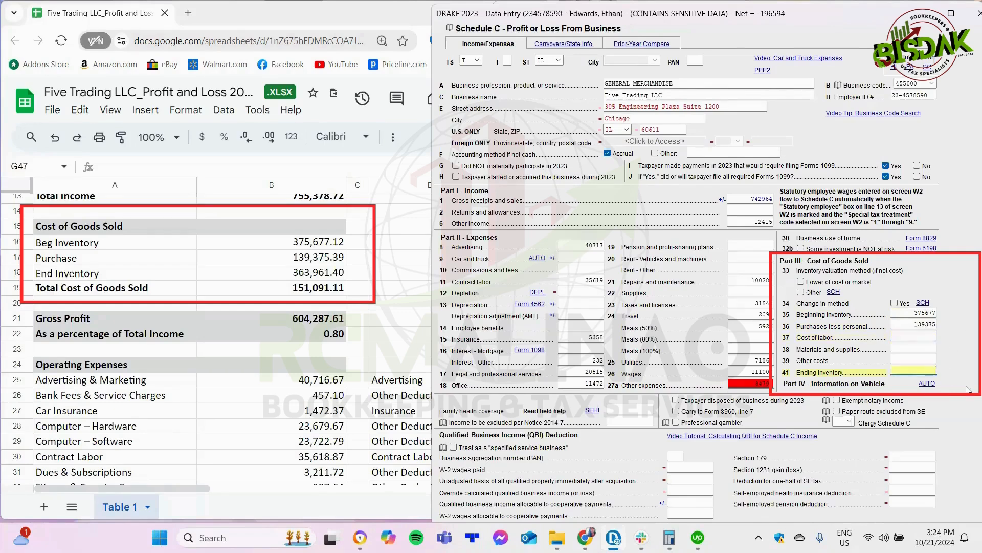
text(363961.40)
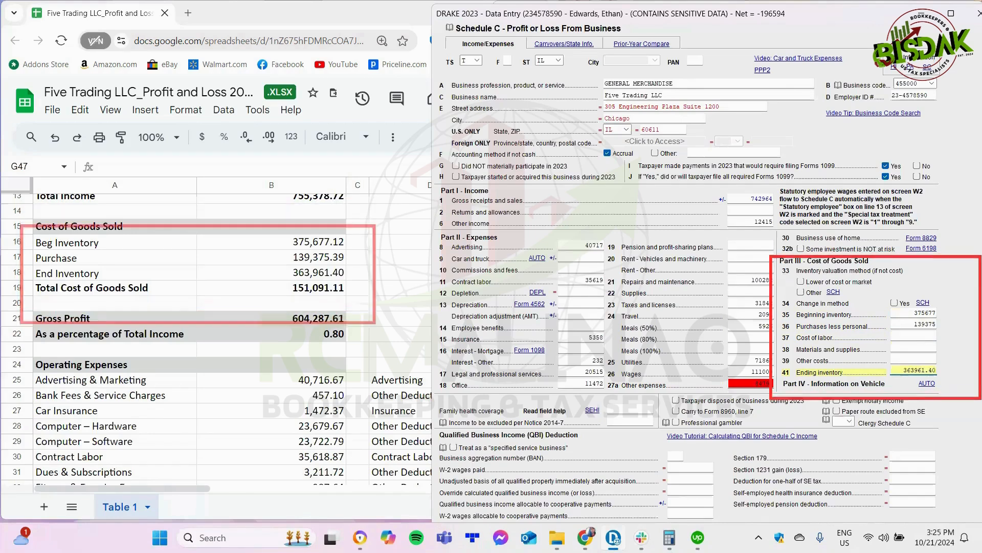
key(Return)
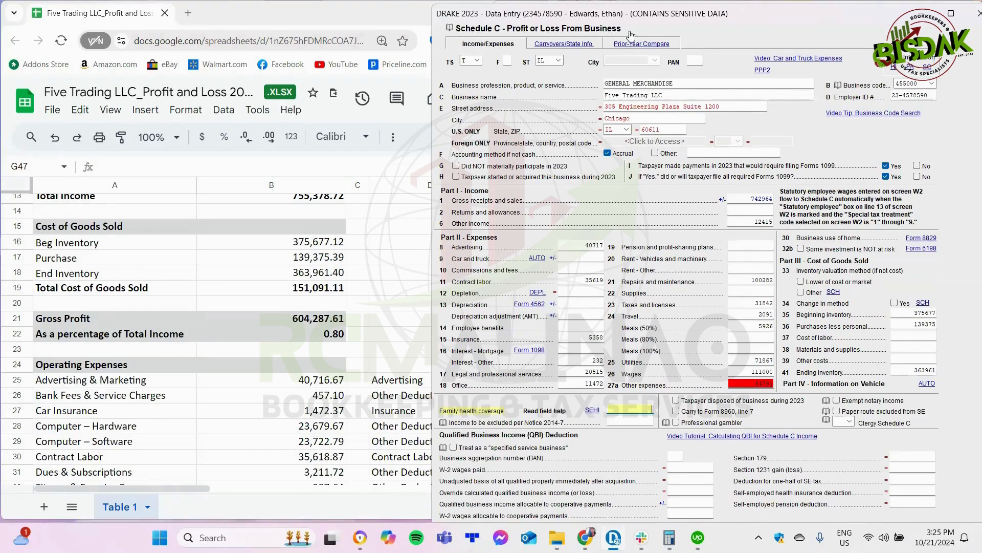
Step: Open the client return in View/Print mode and display the generated Schedule C form
mouse_move(621, 17)
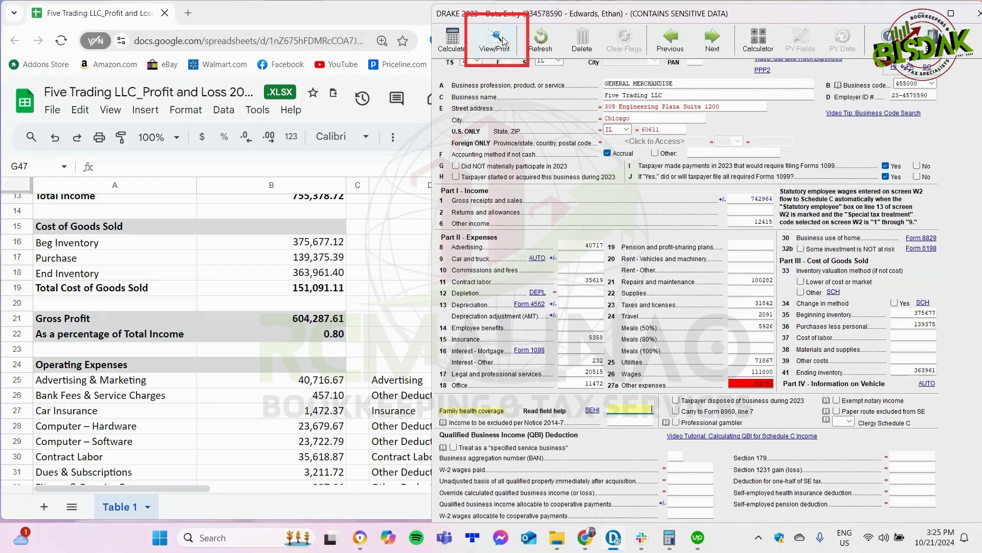
click(497, 41)
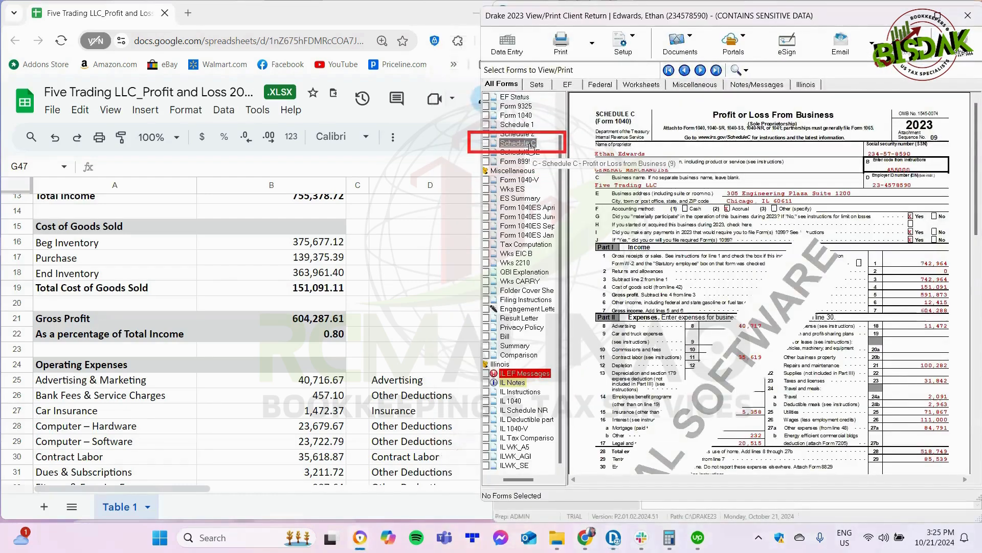
click(531, 146)
Step: Compare the Net Income figure in the profit and loss sheet with the profit on lines 29 and 31 of Schedule C
scroll(396, 345, down, 10)
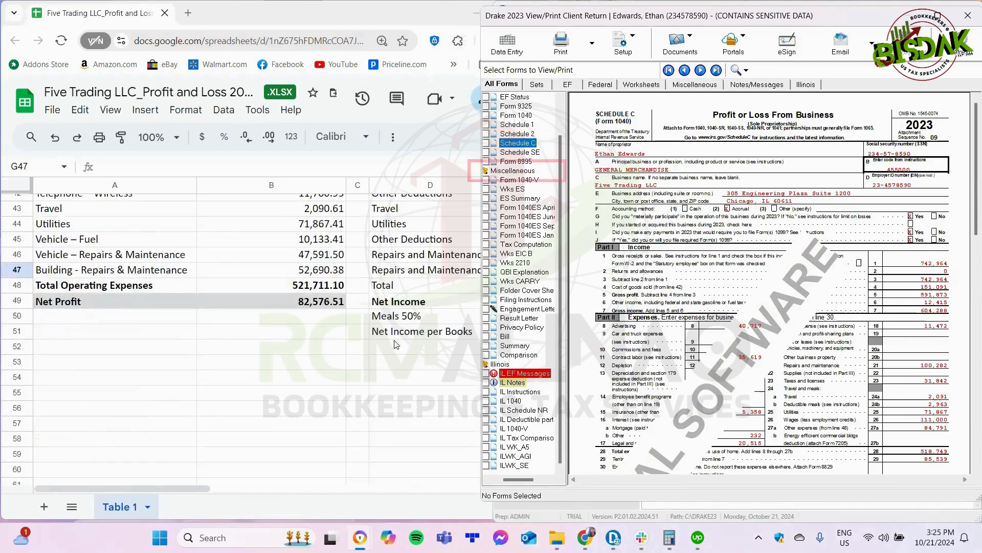
scroll(768, 307, down, 5)
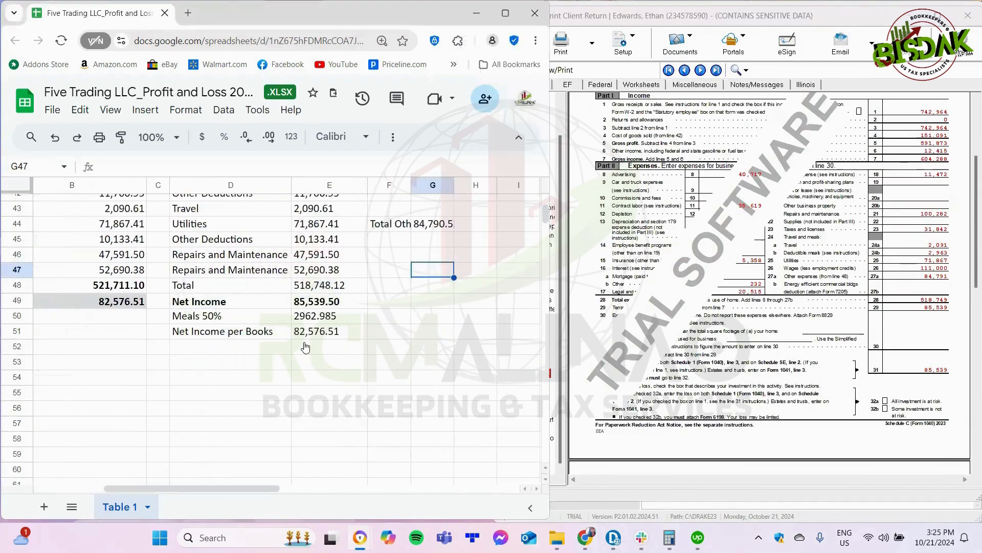
click(313, 307)
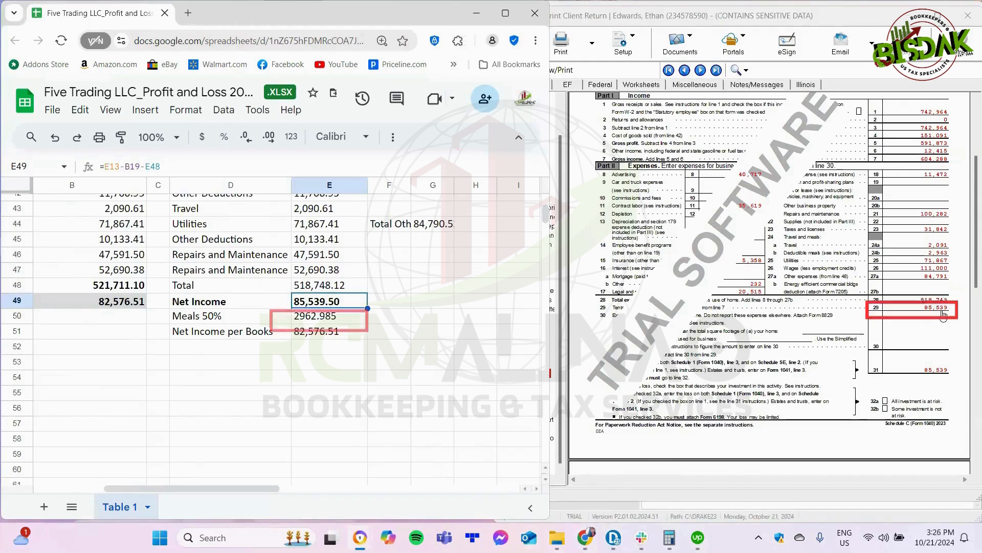
Step: Go back to the beginning of Schedule C and of the profit and loss sheet to compare their income figures
scroll(843, 152, up, 3)
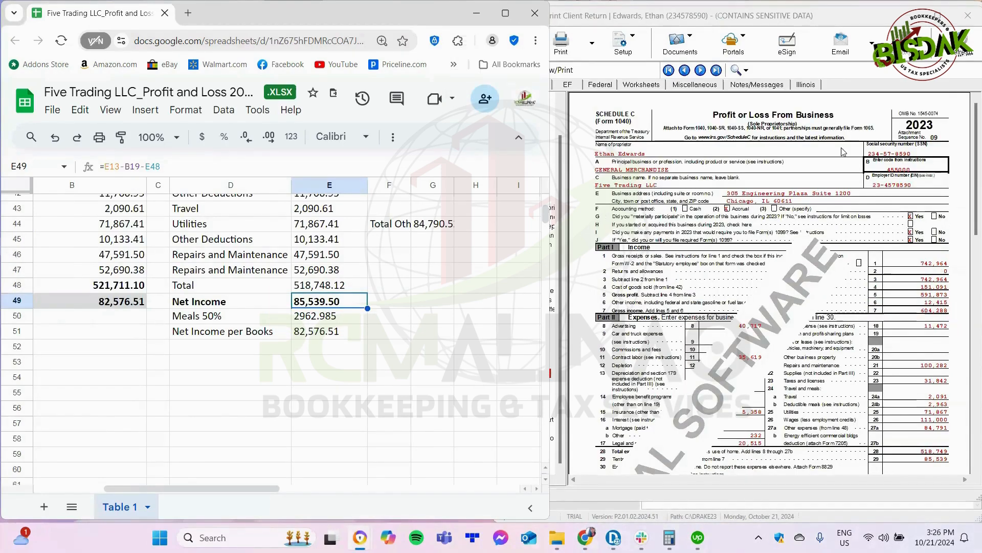
drag(262, 492, 158, 492)
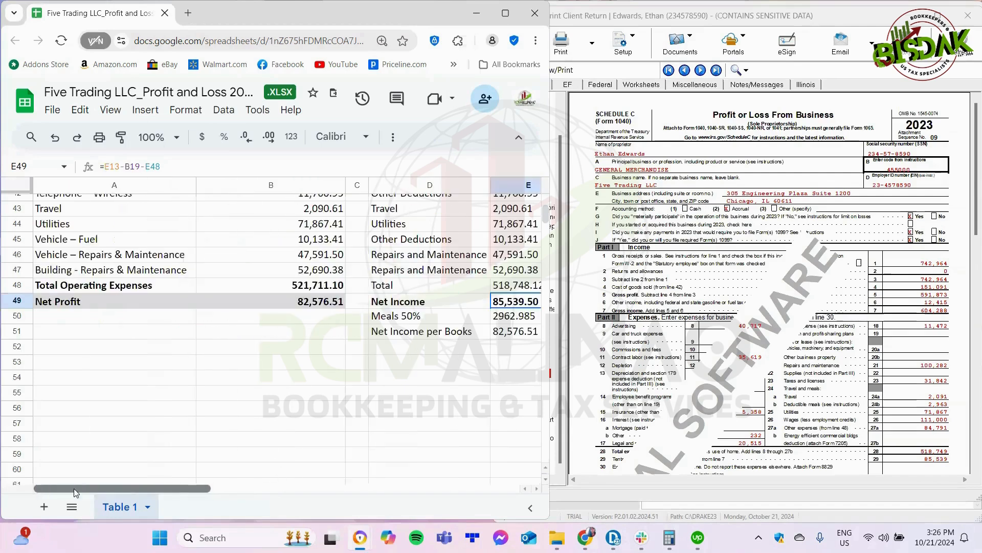
drag(549, 222, 548, 208)
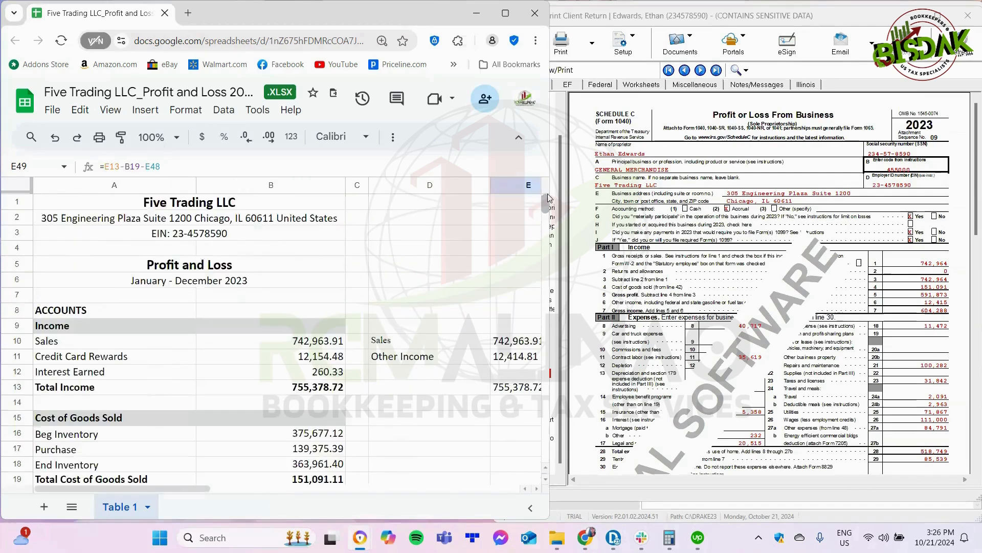